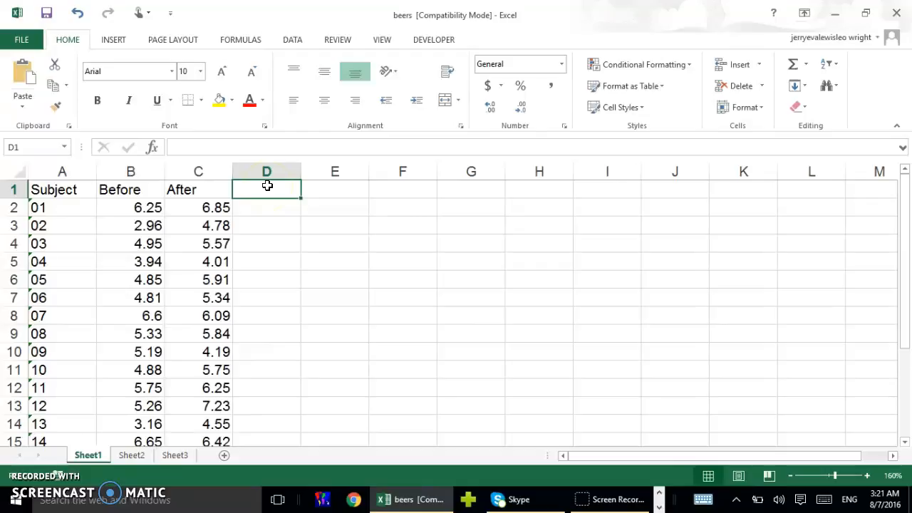
Add the header "difference" in D1 and enter the formula =b2-c2 in D2
type("difference")
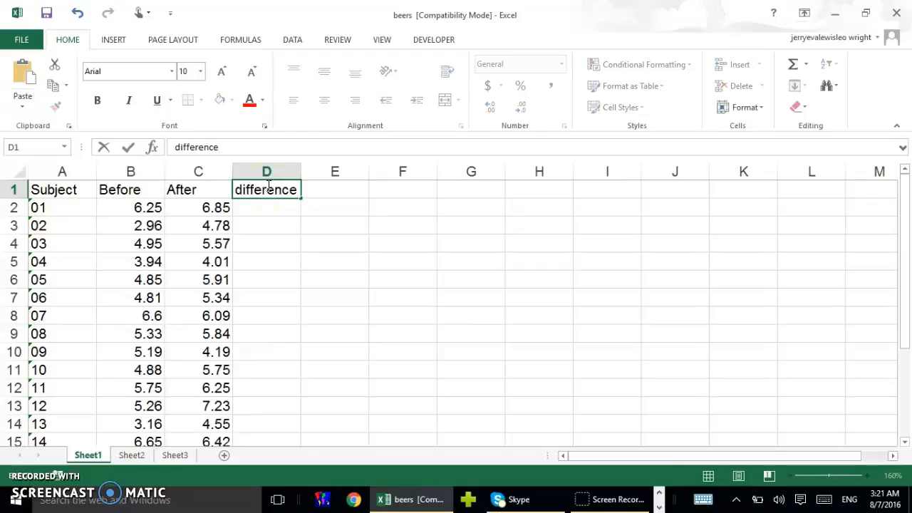
key("Return")
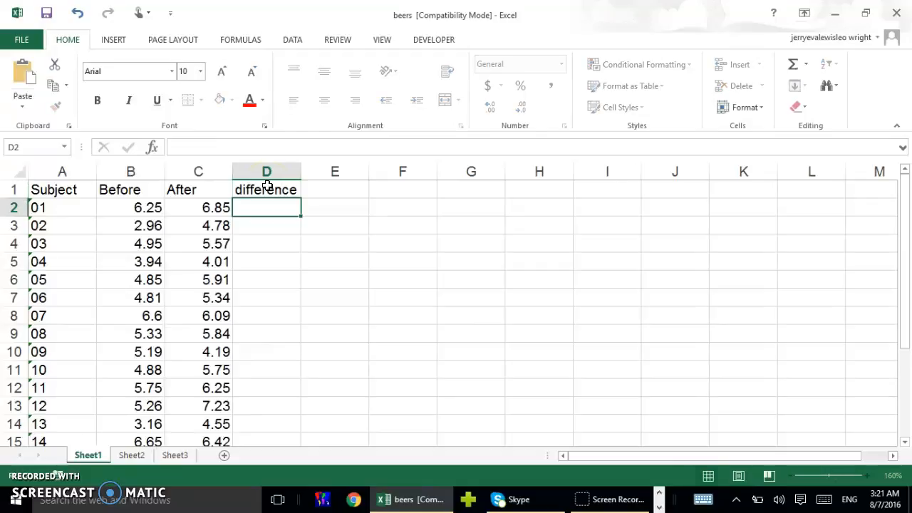
type("=")
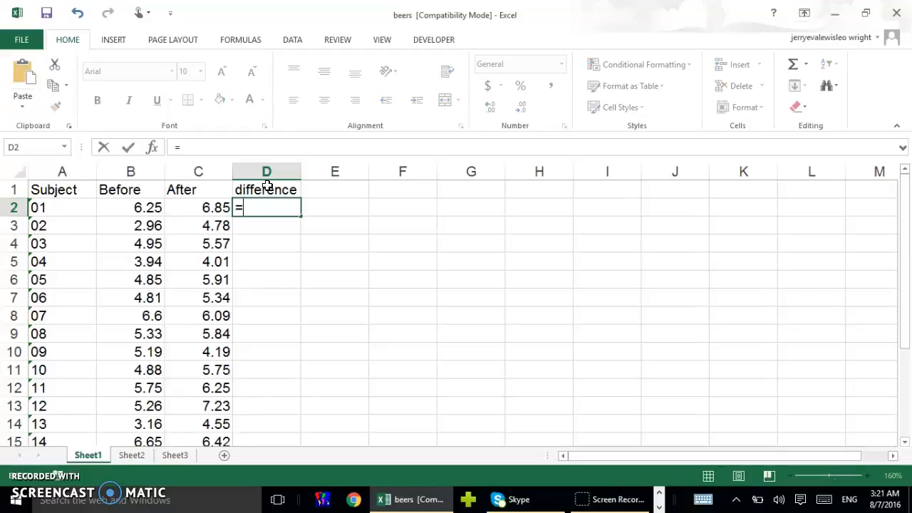
type("b2-c2")
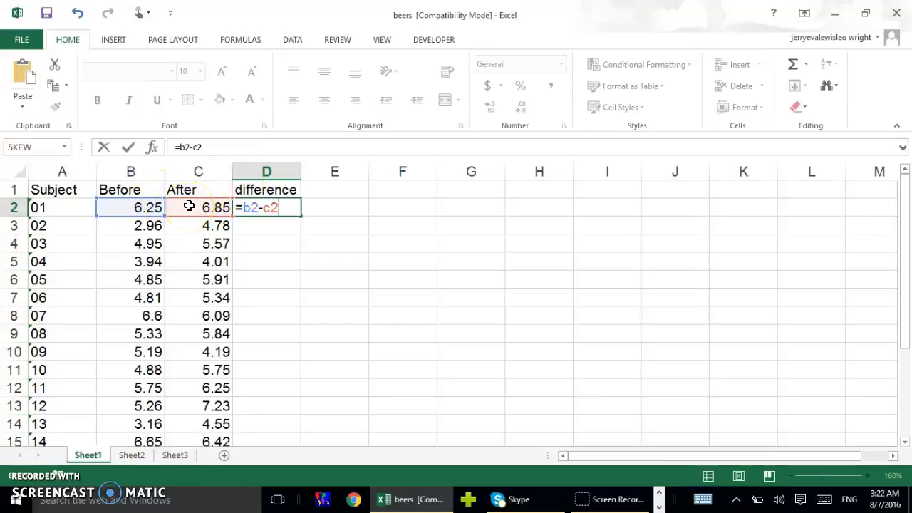
key("Return")
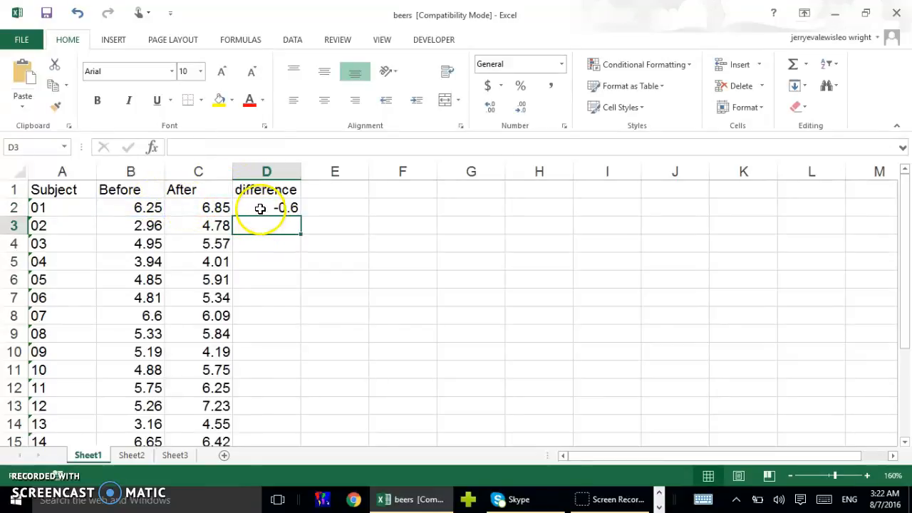
Autofill the D2 formula down the difference column and check the resulting formulas in D3 and D4
left_click(260, 209)
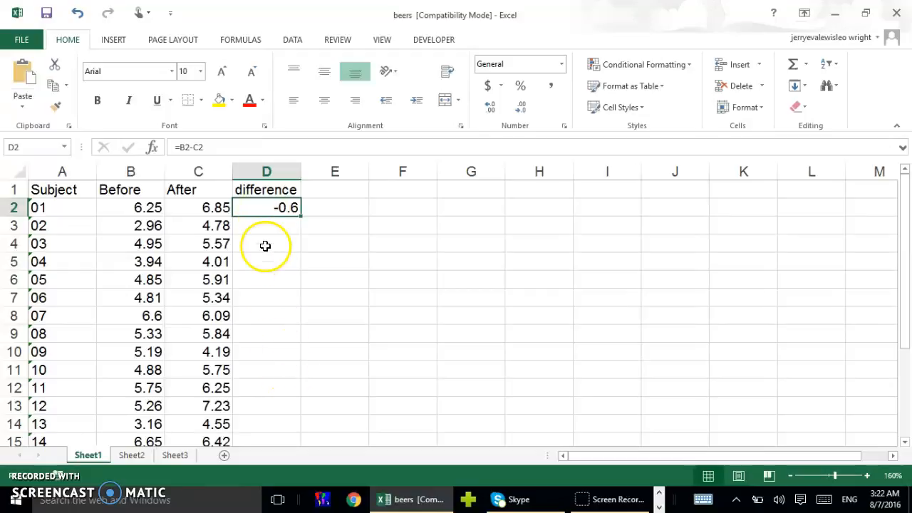
double_click(299, 217)
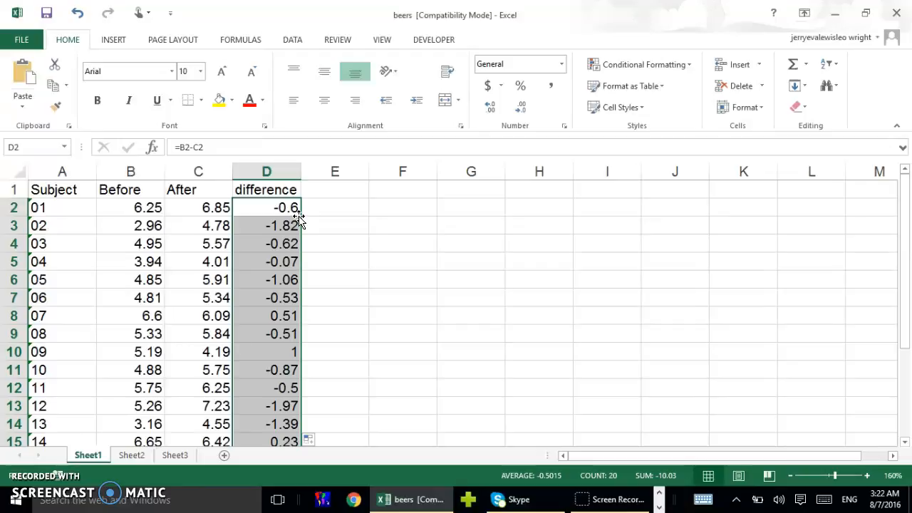
left_click_drag(269, 223, 269, 239)
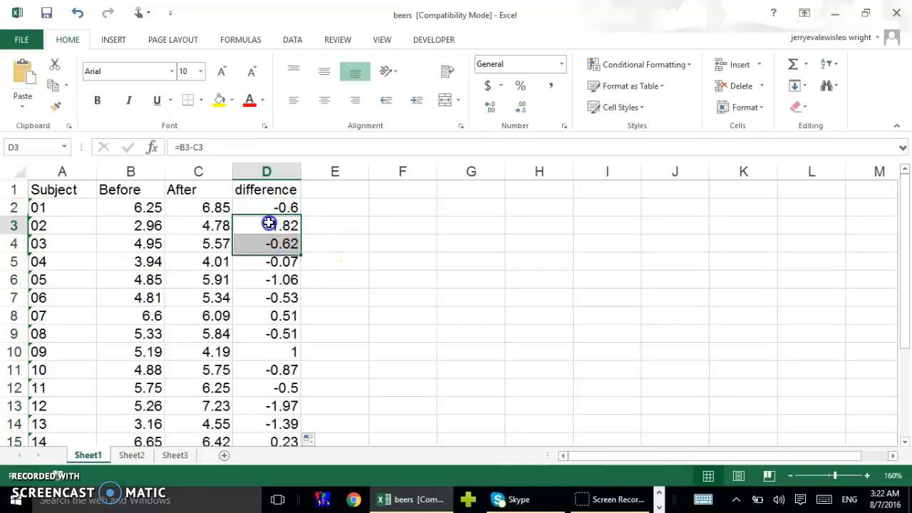
left_click(269, 223)
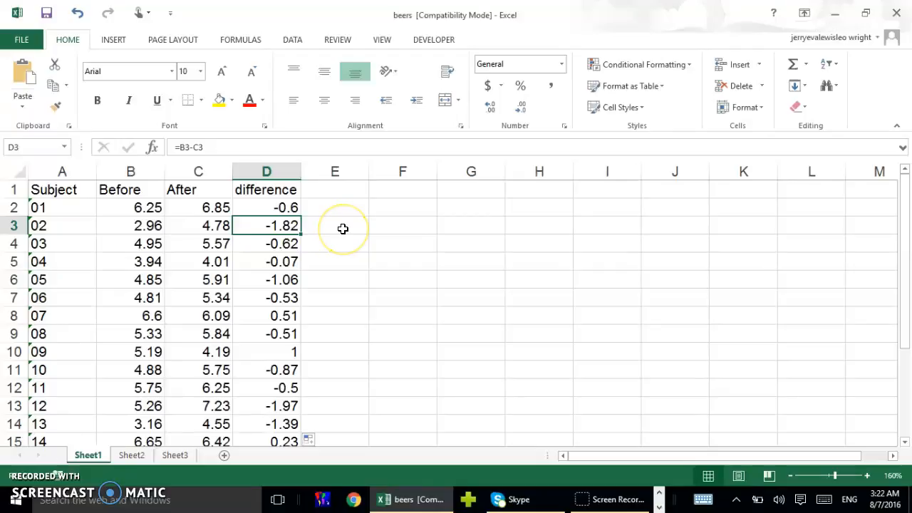
key("F2")
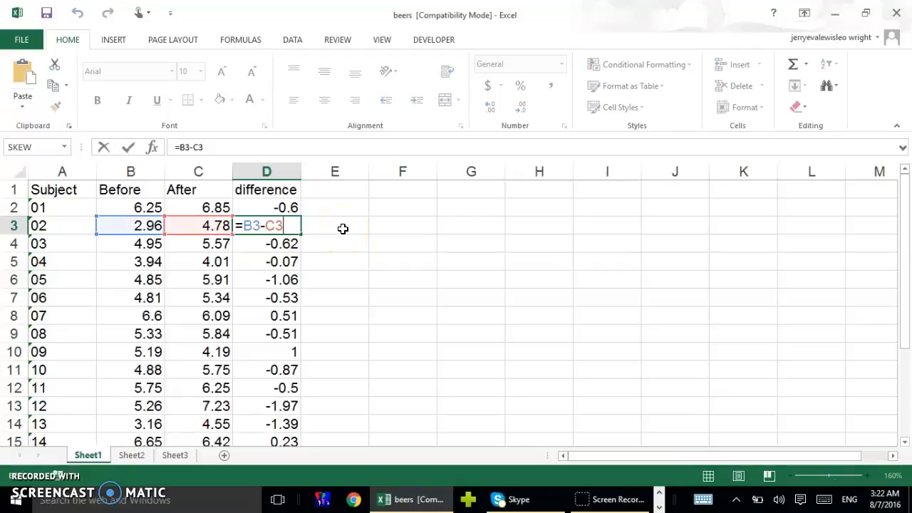
key("Escape")
left_click(271, 249)
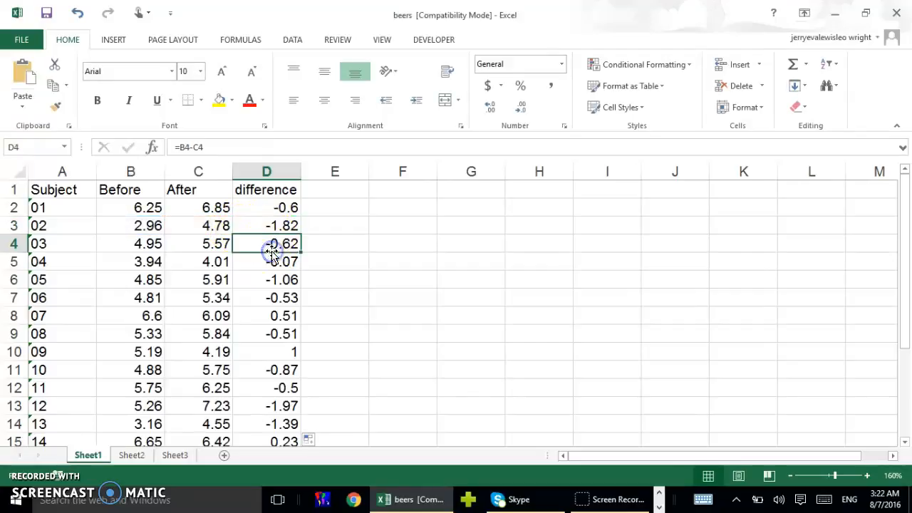
double_click(272, 251)
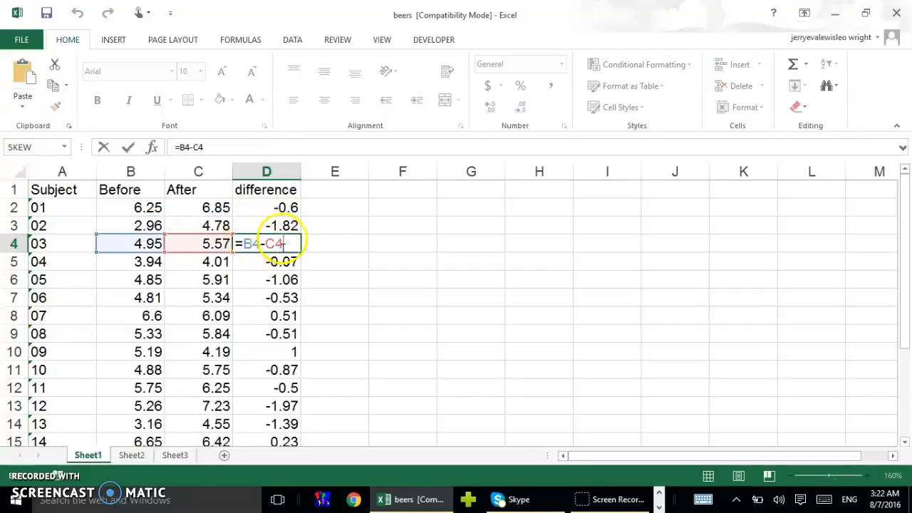
key("Escape")
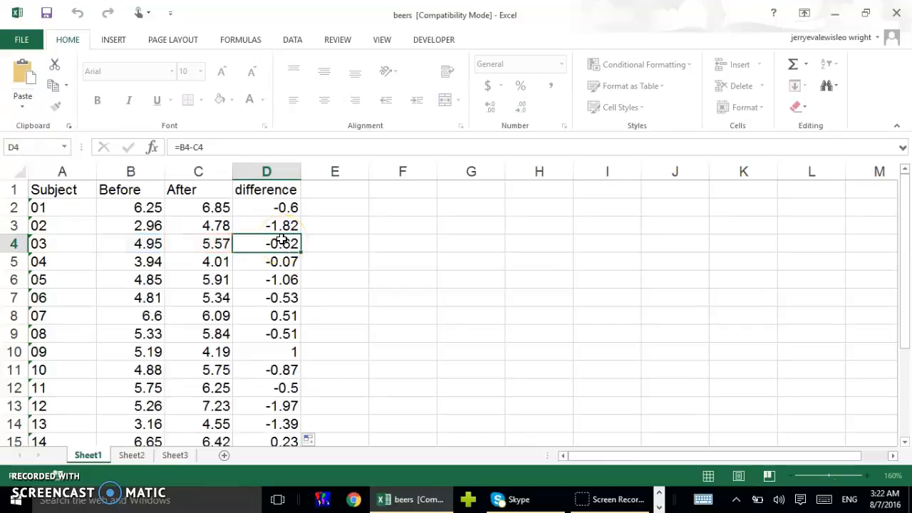
Clear the filled formulas below D2 in the difference column
left_click_drag(279, 226, 272, 404)
key("Delete")
scroll(272, 404, "down", 1)
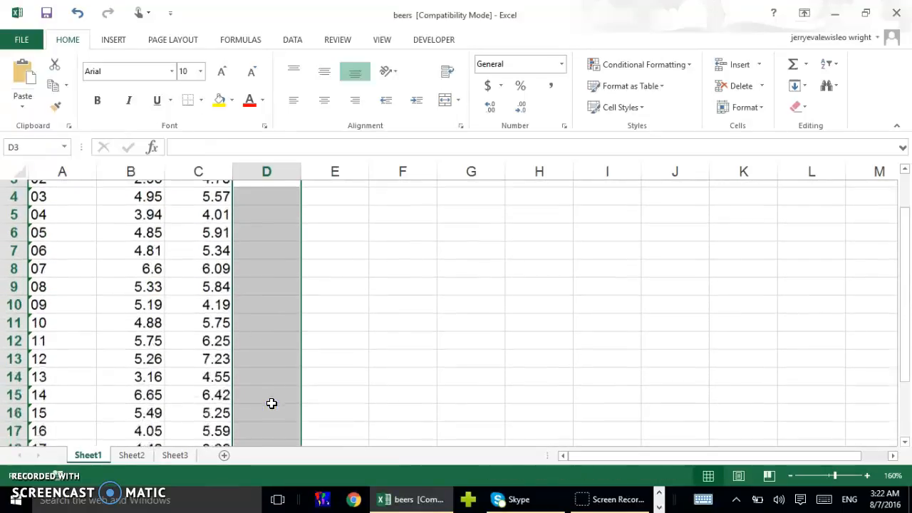
scroll(271, 404, "up", 1)
Copy the formula in D2 and paste it into the remaining difference cells, D3 through D21
left_click(263, 207)
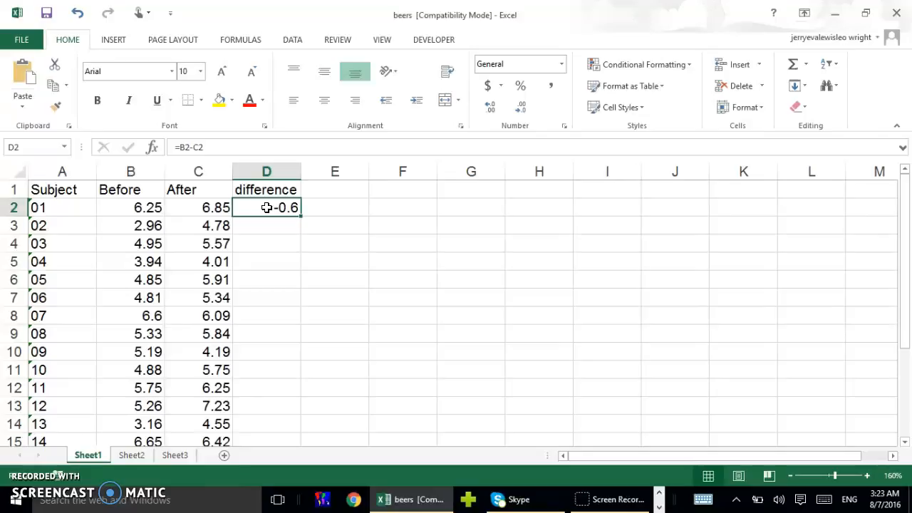
key("ctrl+c")
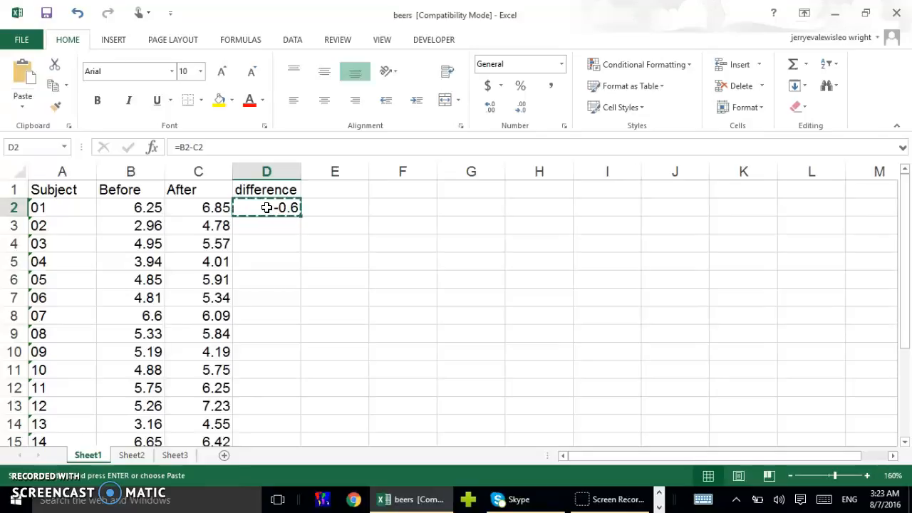
key("Down")
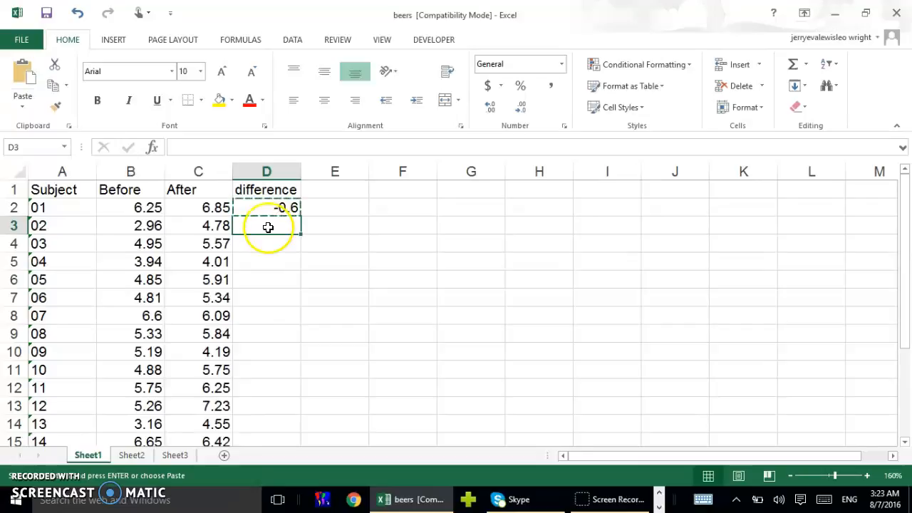
left_click_drag(267, 236, 265, 409)
key("ctrl+v")
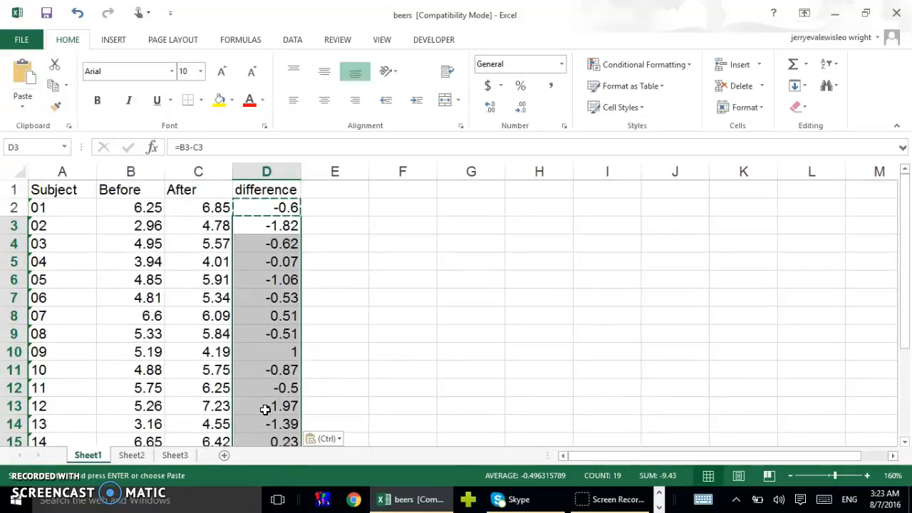
key("Escape")
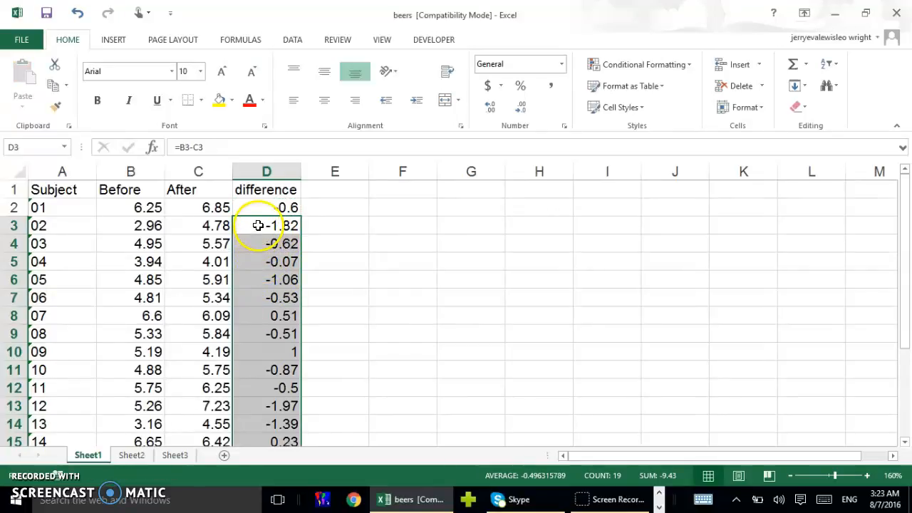
Examine the pasted formulas in D3 and D4 and the difference values down to the last subject
left_click(258, 225)
double_click(257, 225)
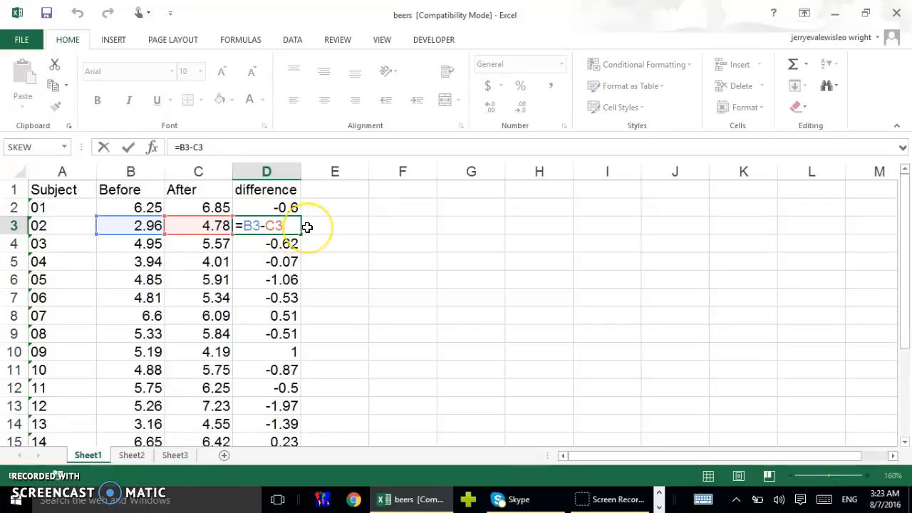
key("Escape")
left_click(288, 245)
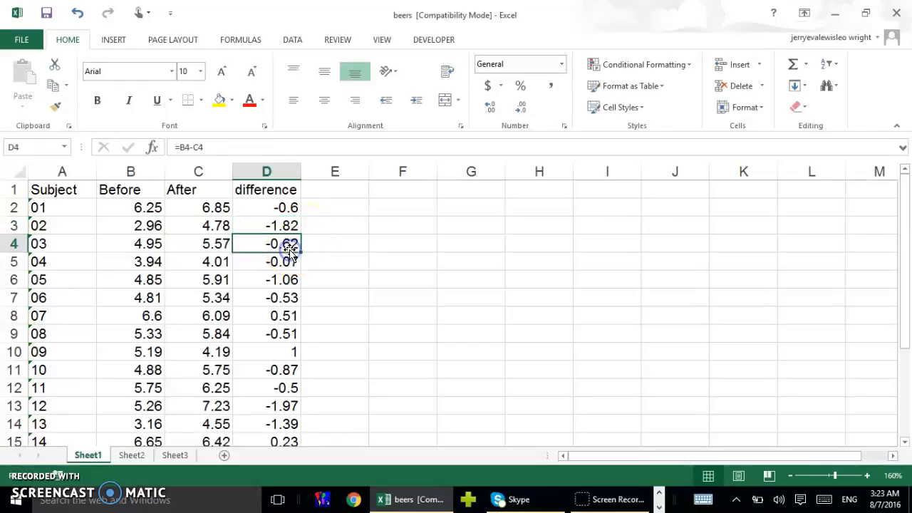
double_click(289, 246)
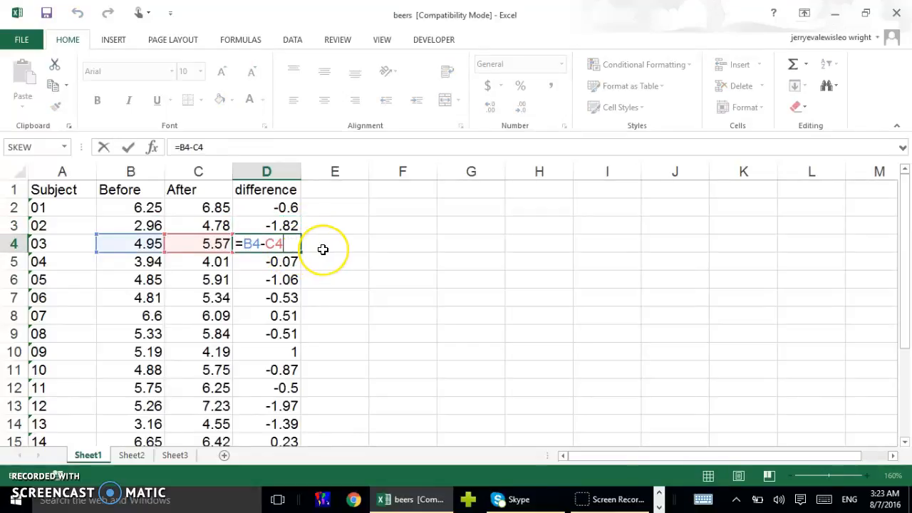
key("Escape")
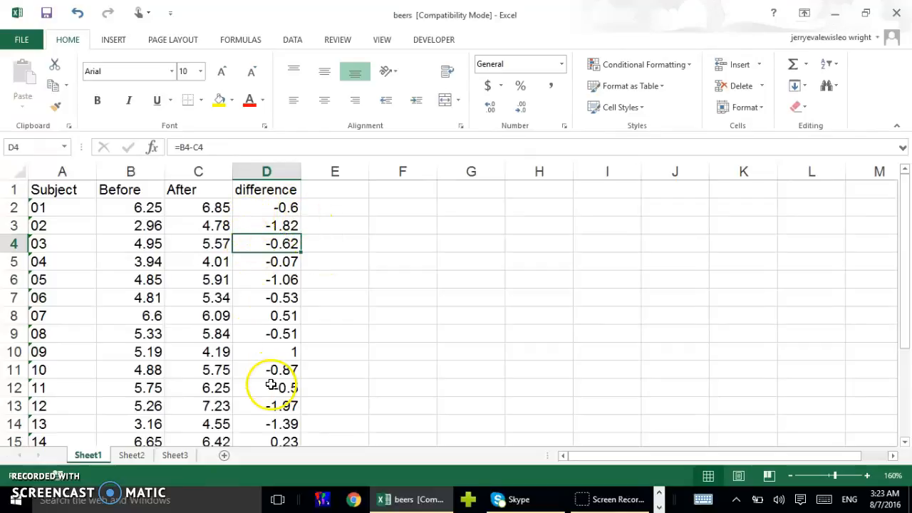
scroll(330, 346, "down", 4)
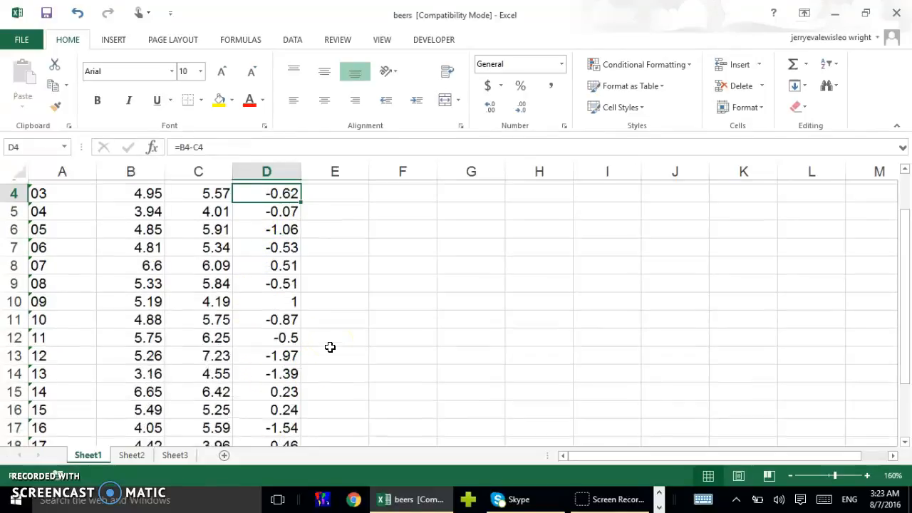
left_click(318, 345)
scroll(318, 345, "up", 1)
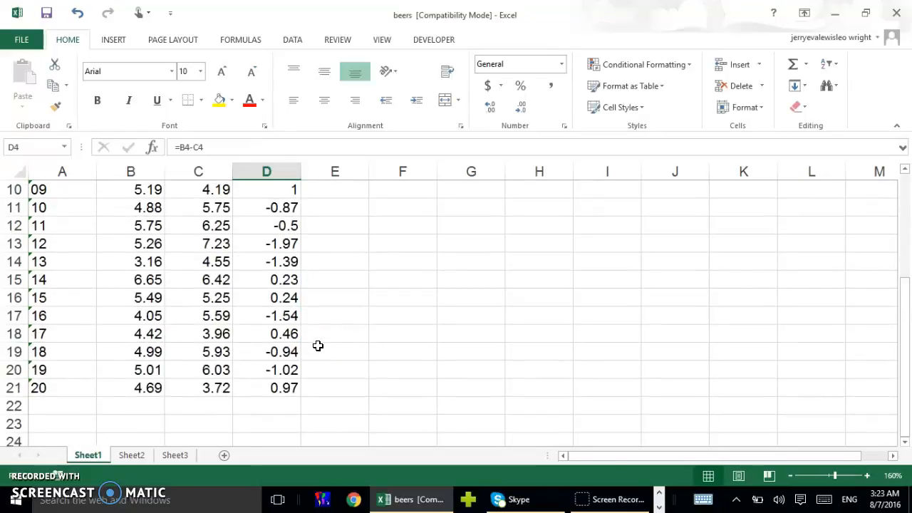
Copy the difference values in D2:D21, leaving out the header
scroll(317, 345, "up", 3)
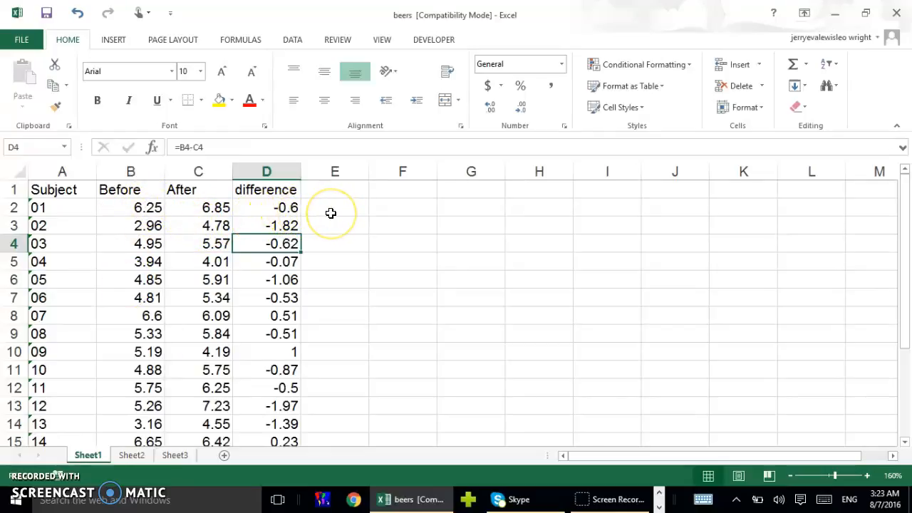
left_click_drag(284, 206, 273, 402)
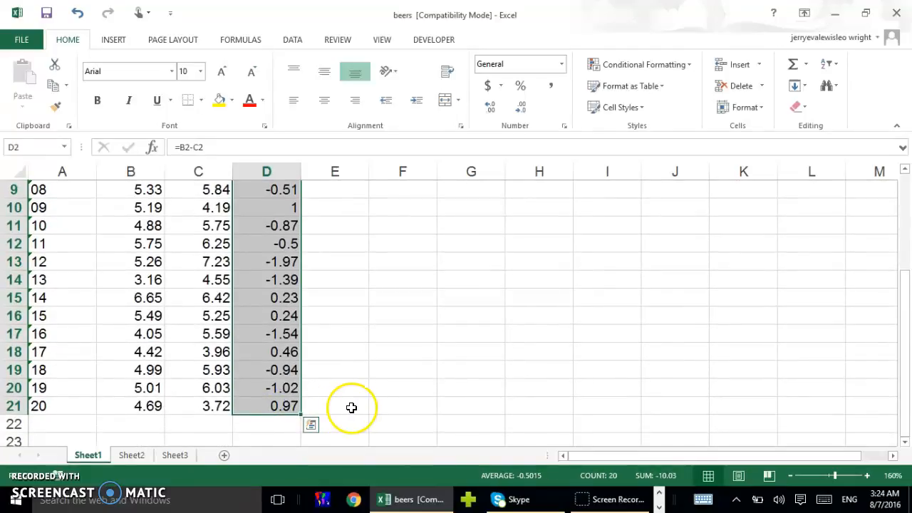
key("ctrl+c")
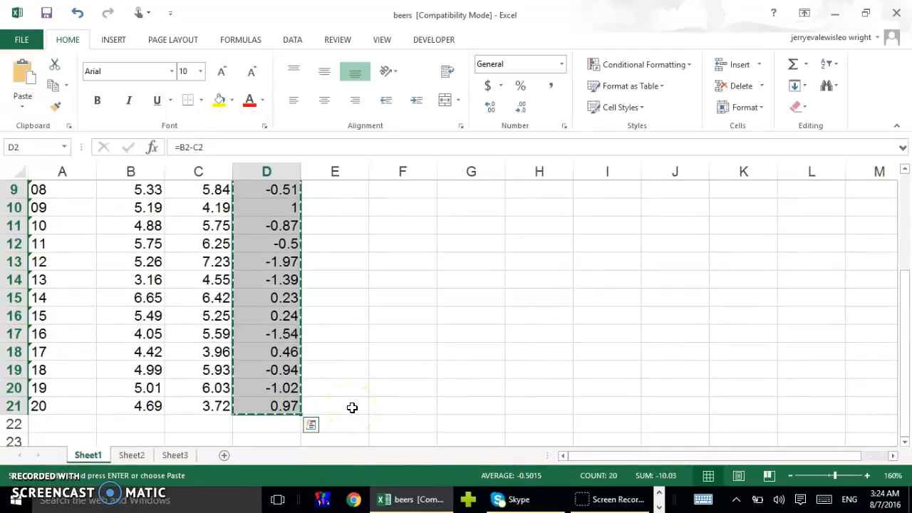
Switch to the Lock5 page in Firefox and open StatKey's descriptive statistics for One Quantitative Variable
key("alt+Tab")
key("alt+Tab")
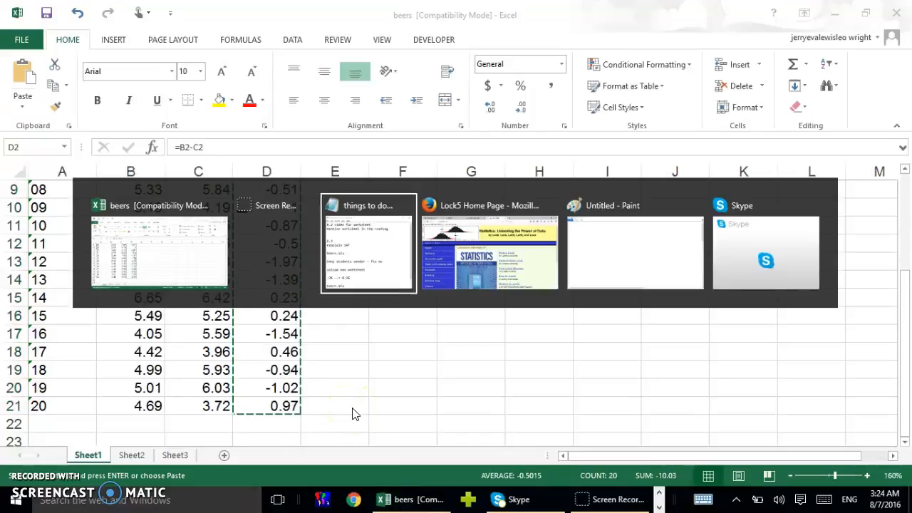
key("alt+Tab")
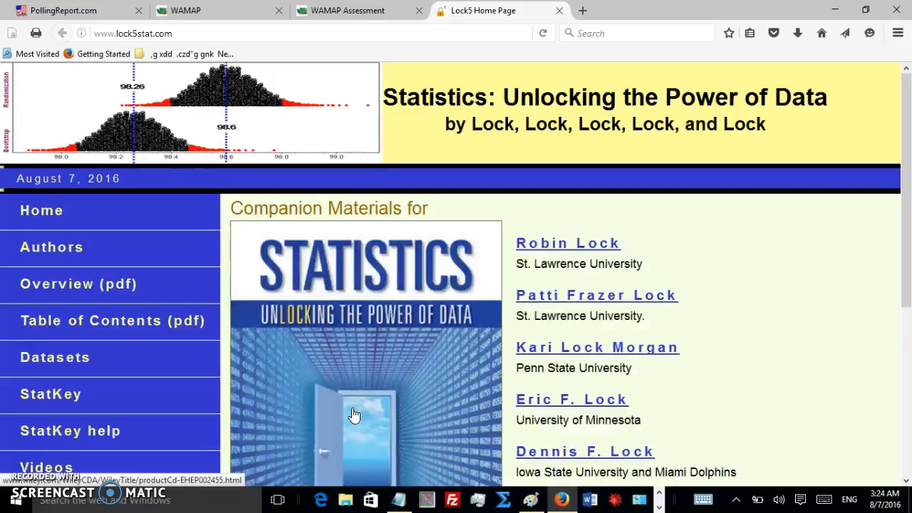
left_click(71, 396)
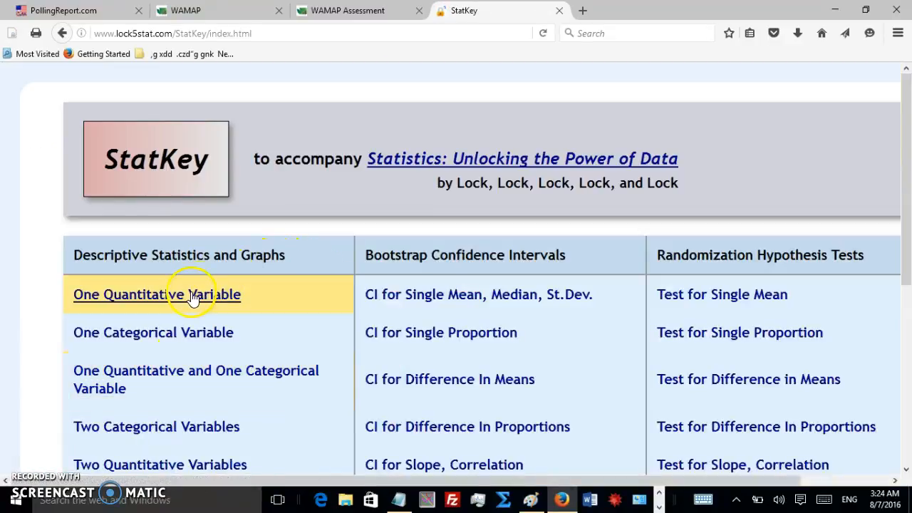
left_click(191, 298)
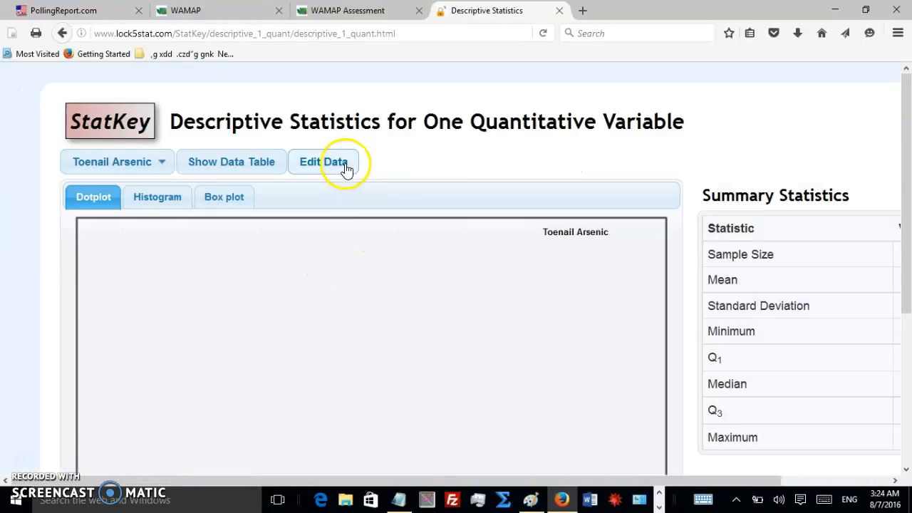
Open the Toenail Arsenic dataset for editing and replace all its contents with the copied difference values
left_click(338, 166)
left_click(354, 164)
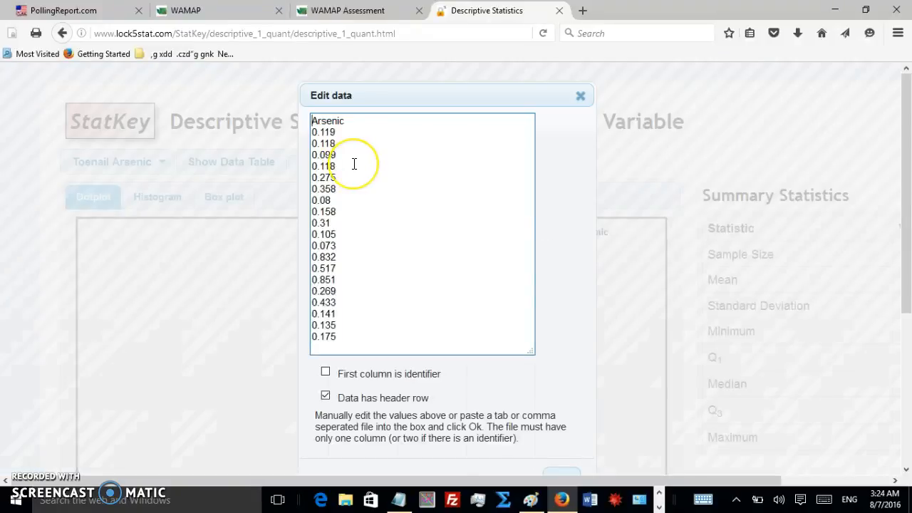
key("ctrl+a")
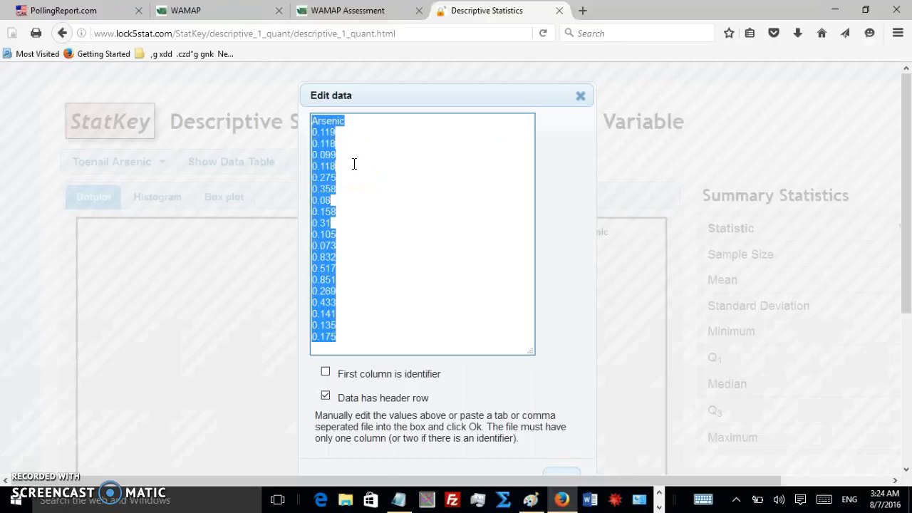
key("Delete")
key("ctrl+v")
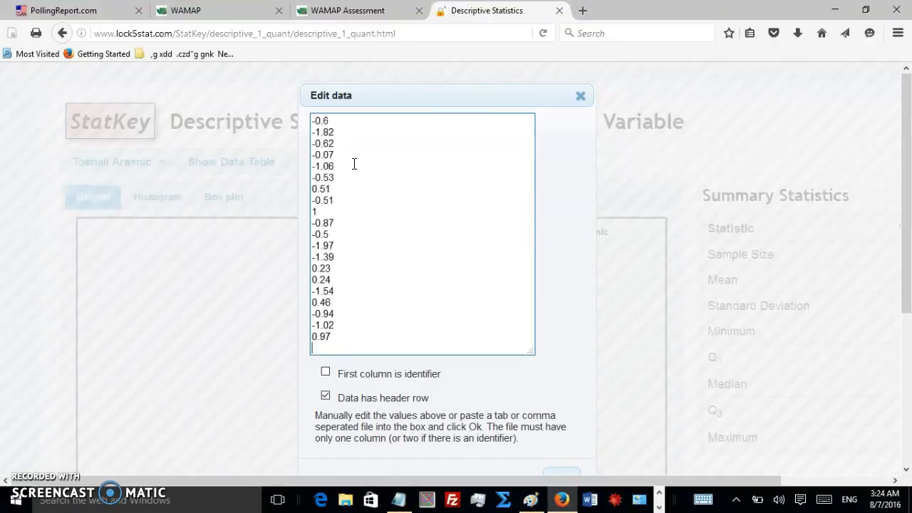
Specify that the pasted difference data has no header row and accept it as the custom dataset
left_click(357, 176)
left_click(316, 120)
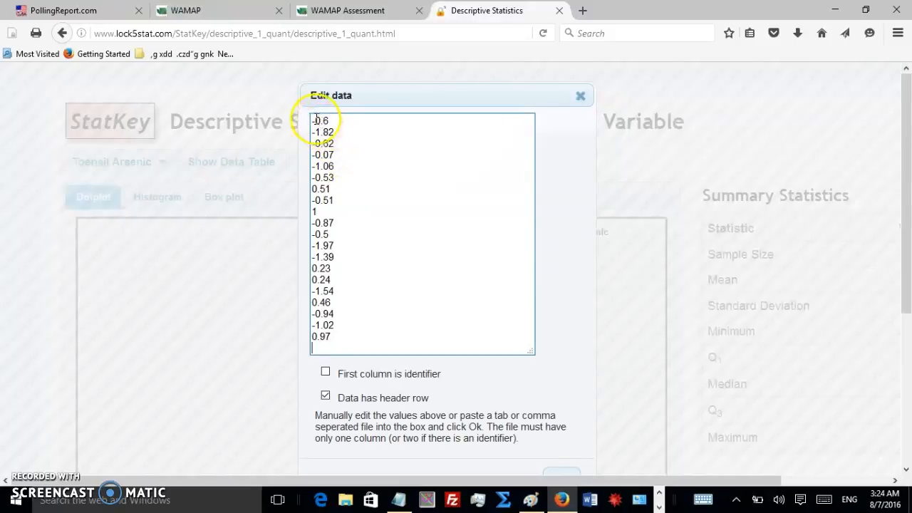
left_click(319, 122)
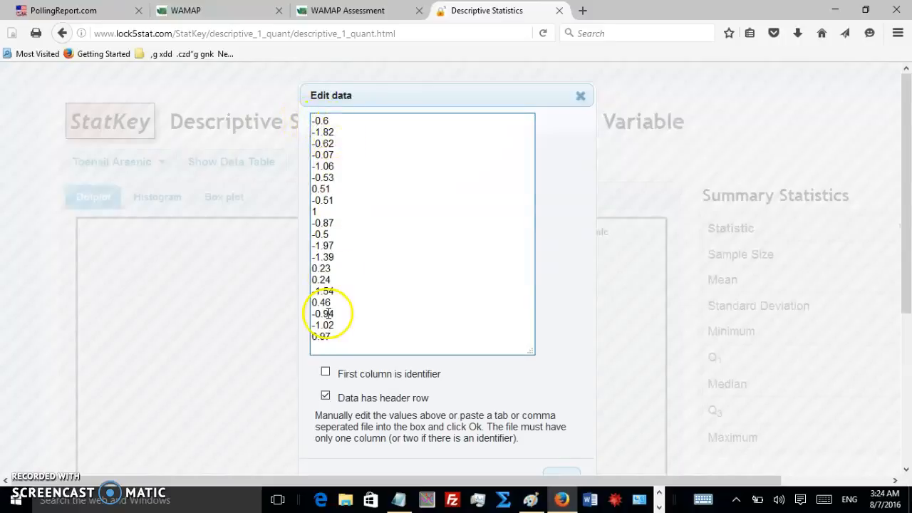
left_click(324, 396)
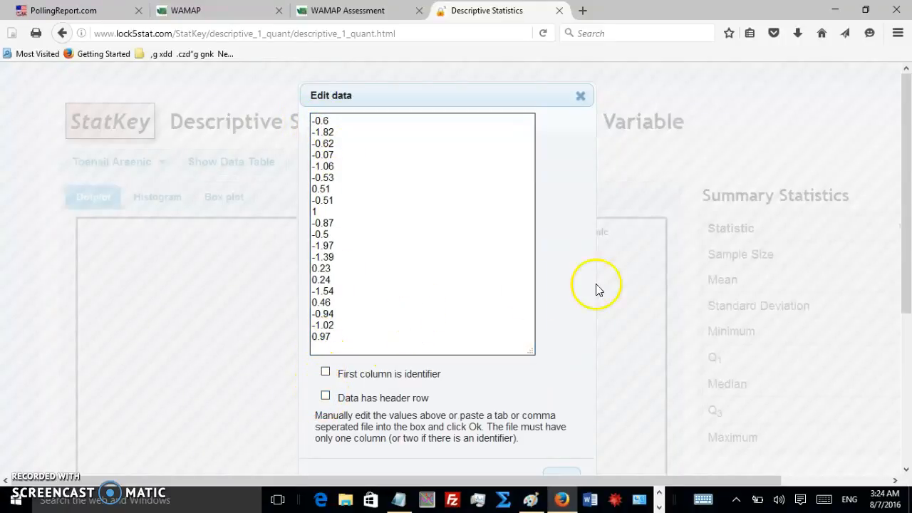
scroll(589, 280, "down", 3)
left_click(563, 374)
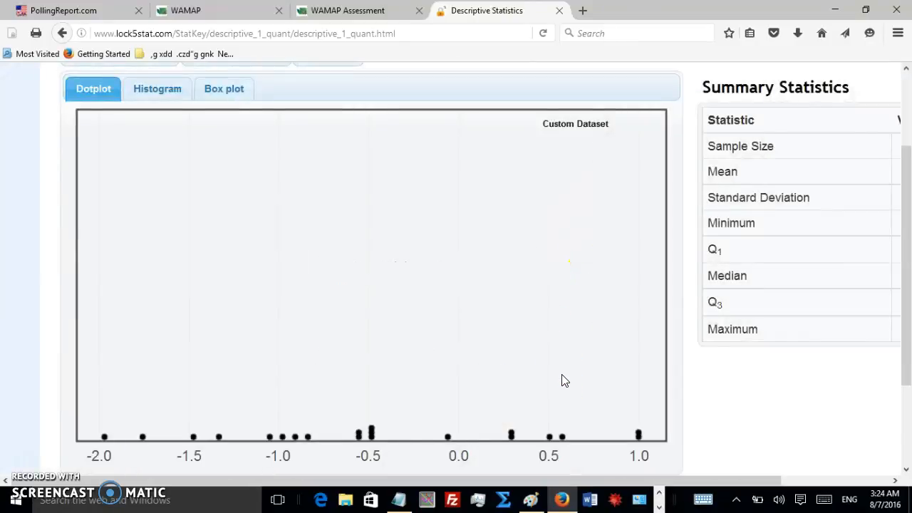
Display the differences as a histogram and examine the full summary statistics, including the mean and standard deviation
left_click(164, 89)
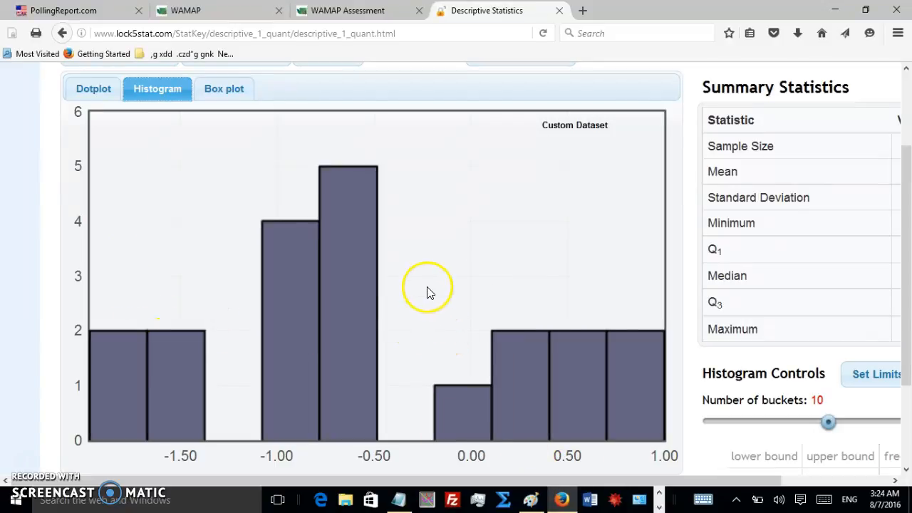
left_click_drag(499, 480, 606, 468)
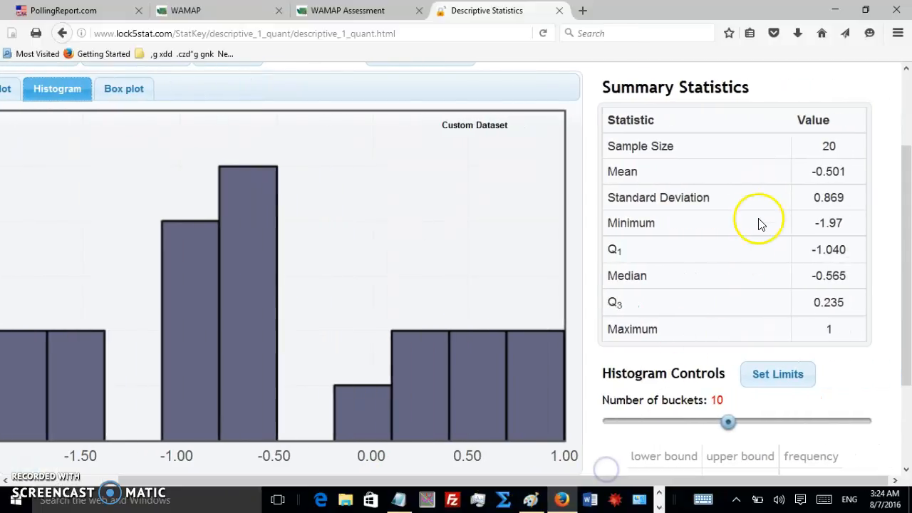